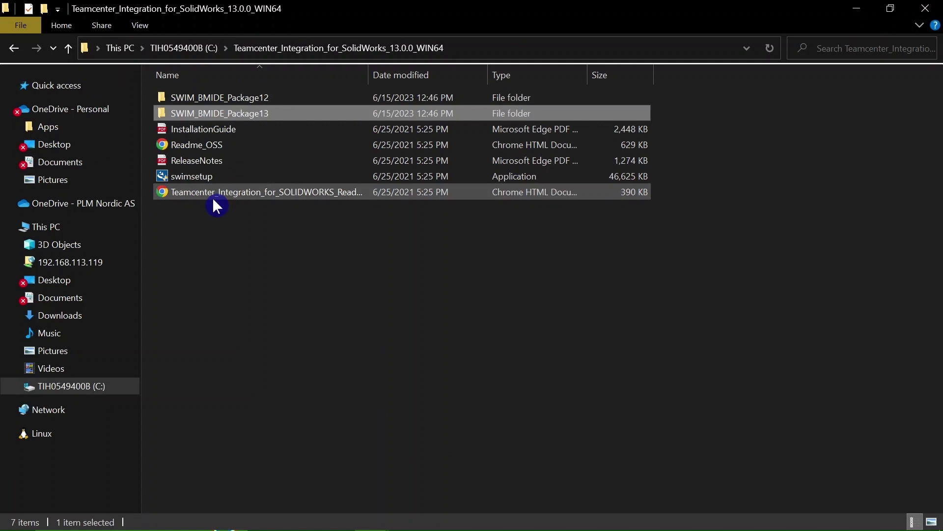
- Browse from C: through Siemens\Teamcenter13\teamcenter_root into the install folder and select tem.bat
{"action": "left_click", "coordinate": [177, 45]}
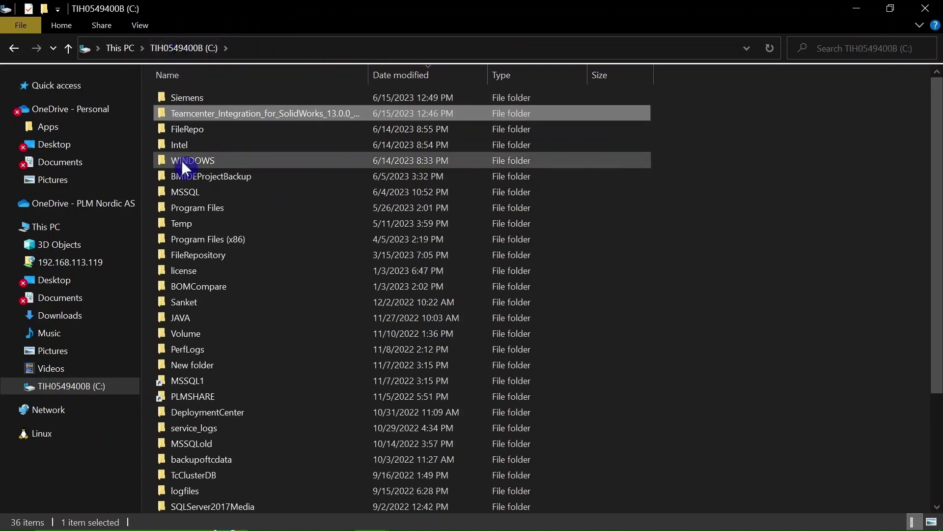
{"action": "double_click", "coordinate": [203, 96]}
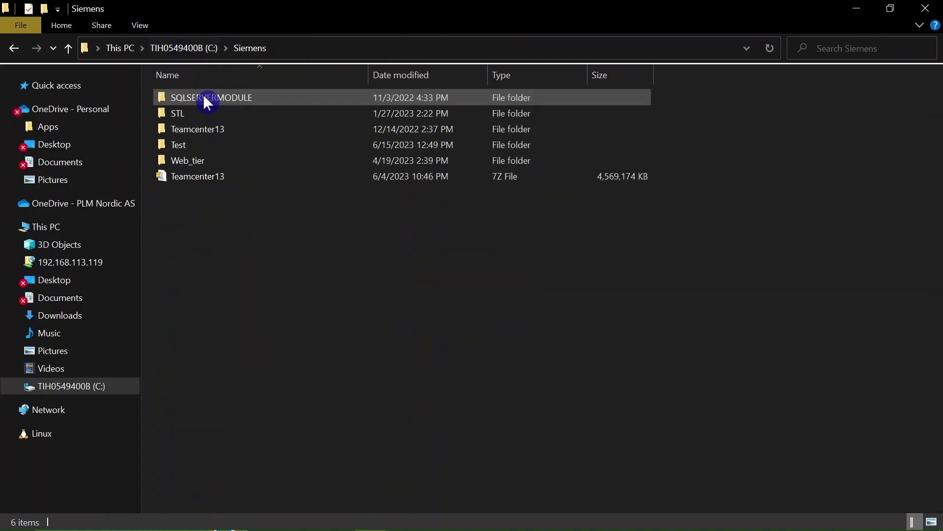
{"action": "double_click", "coordinate": [203, 131]}
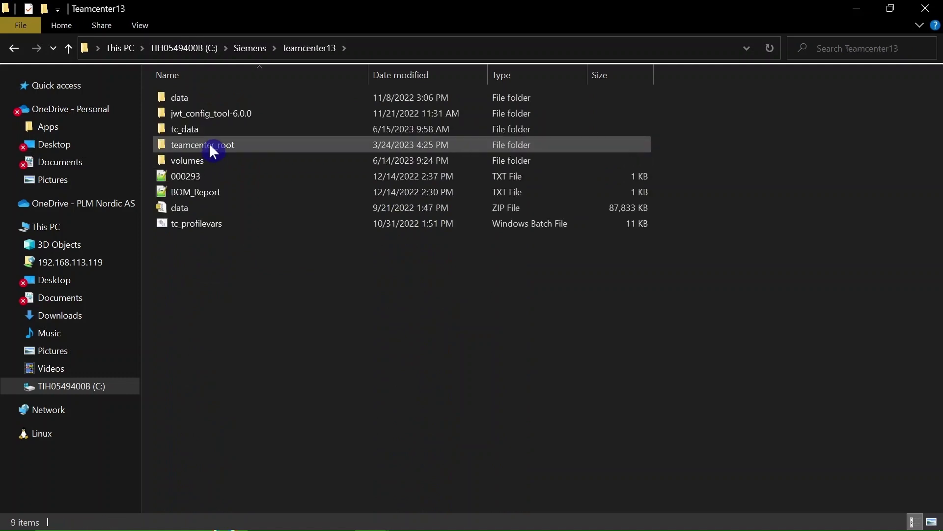
{"action": "left_click", "coordinate": [209, 143]}
{"action": "double_click", "coordinate": [208, 144]}
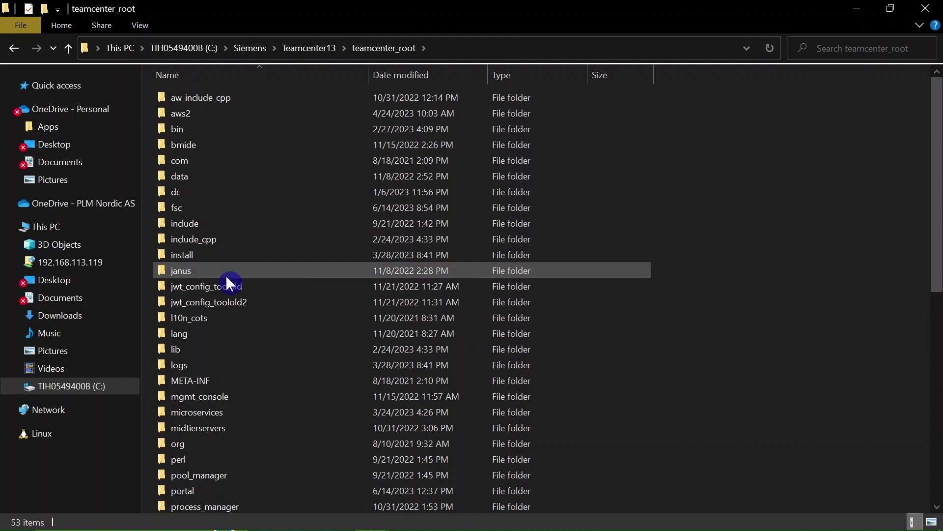
{"action": "double_click", "coordinate": [191, 255]}
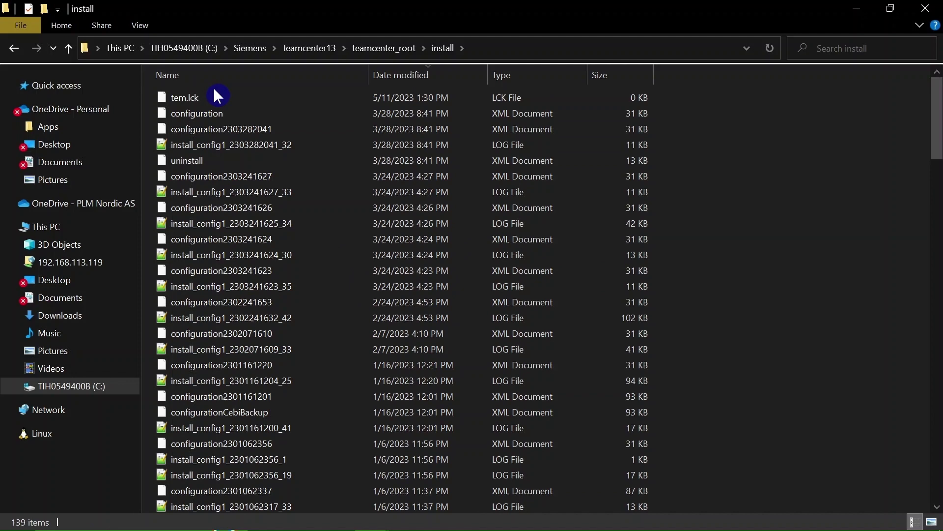
{"action": "scroll", "coordinate": [321, 275], "scroll_direction": "down", "scroll_amount": 15}
{"action": "scroll", "coordinate": [319, 286], "scroll_direction": "down", "scroll_amount": 17}
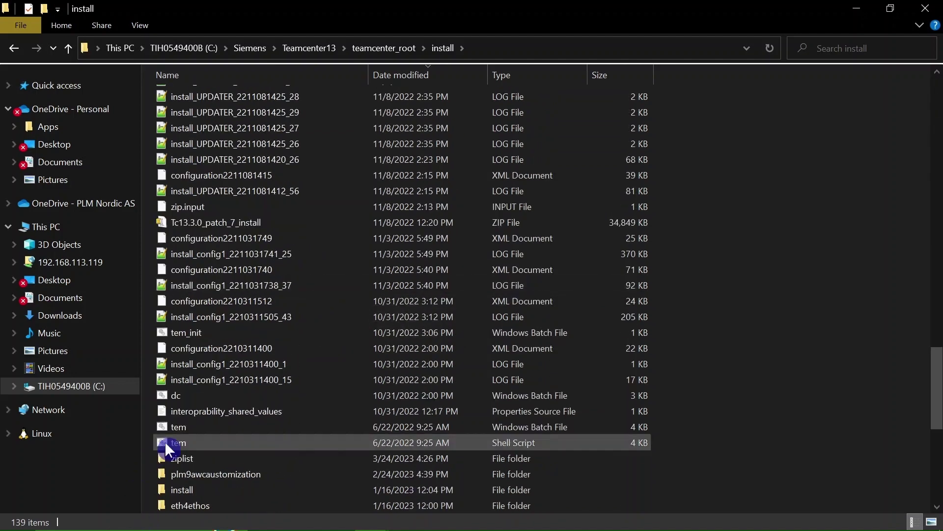
{"action": "double_click", "coordinate": [185, 425]}
- Run tem.bat as administrator and advance via Configuration Manager to Add/Remove Features
{"action": "right_click", "coordinate": [186, 429]}
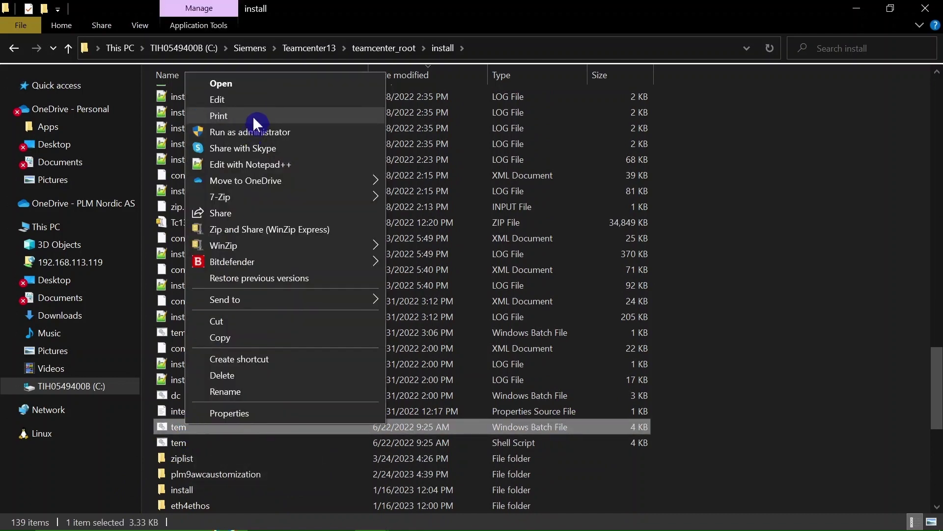
{"action": "left_click", "coordinate": [250, 131]}
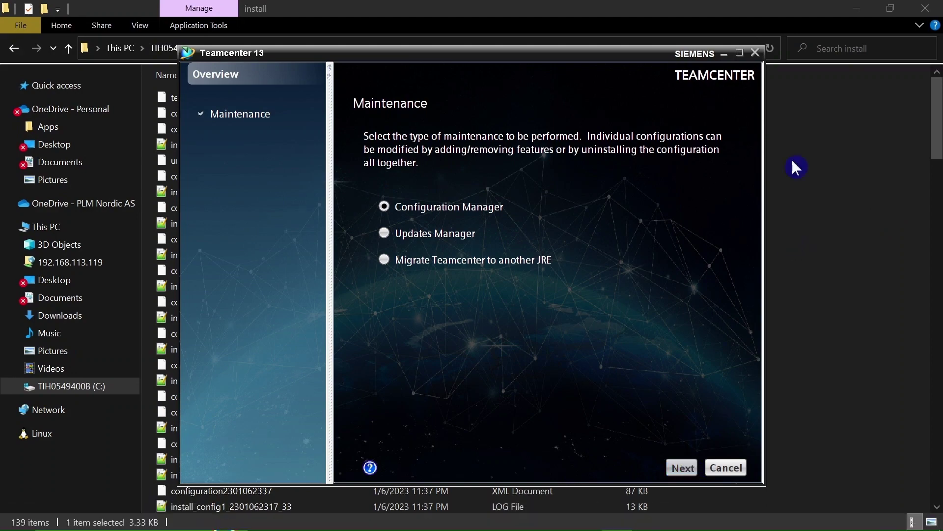
{"action": "key", "text": "Return"}
{"action": "left_click", "coordinate": [682, 468]}
{"action": "left_click", "coordinate": [682, 467]}
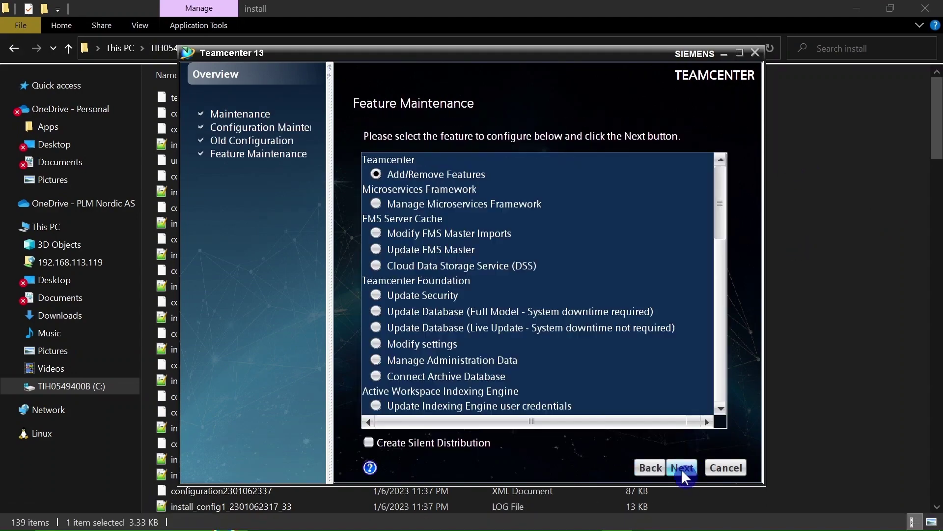
{"action": "left_click", "coordinate": [691, 466]}
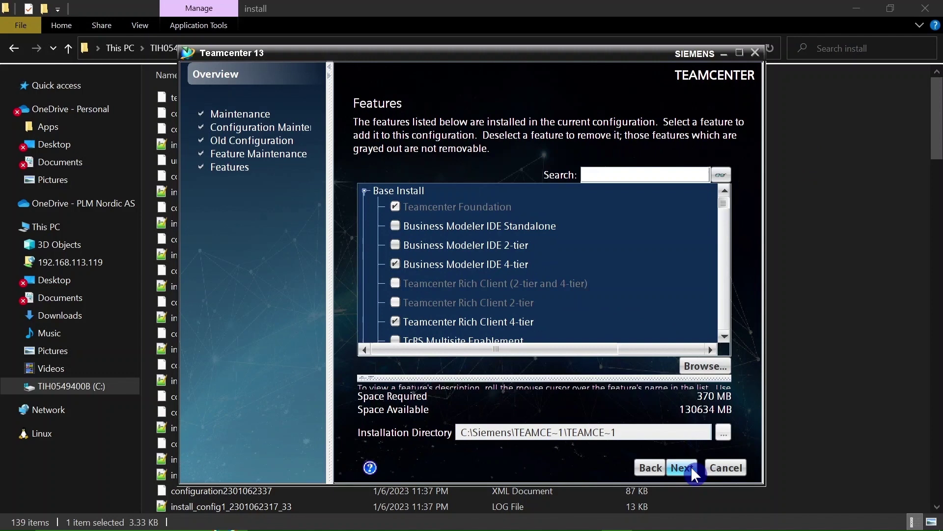
- Load feature_swim.xml from SWIM_BMIDE_Package13\tem_contributions on C: as an additional feature file
{"action": "left_click", "coordinate": [699, 365]}
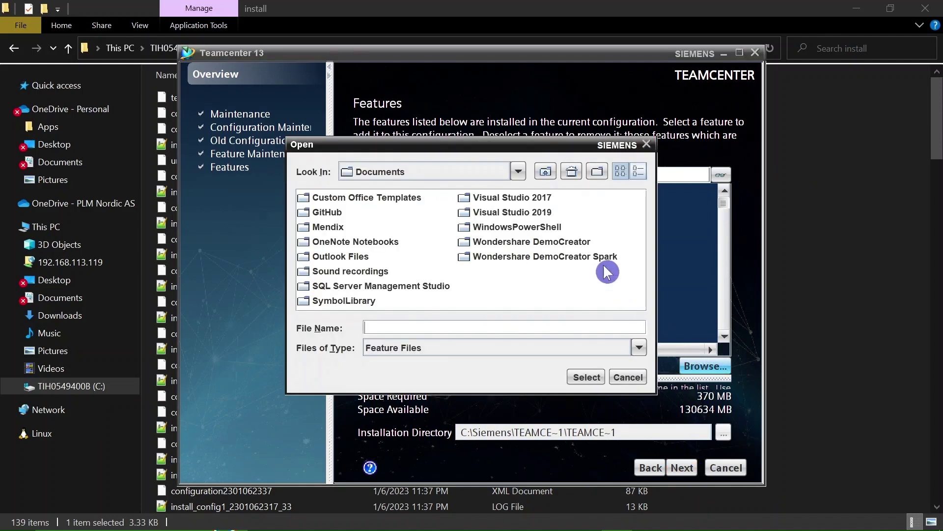
{"action": "left_click", "coordinate": [517, 171]}
{"action": "scroll", "coordinate": [433, 241], "scroll_direction": "up", "scroll_amount": 3}
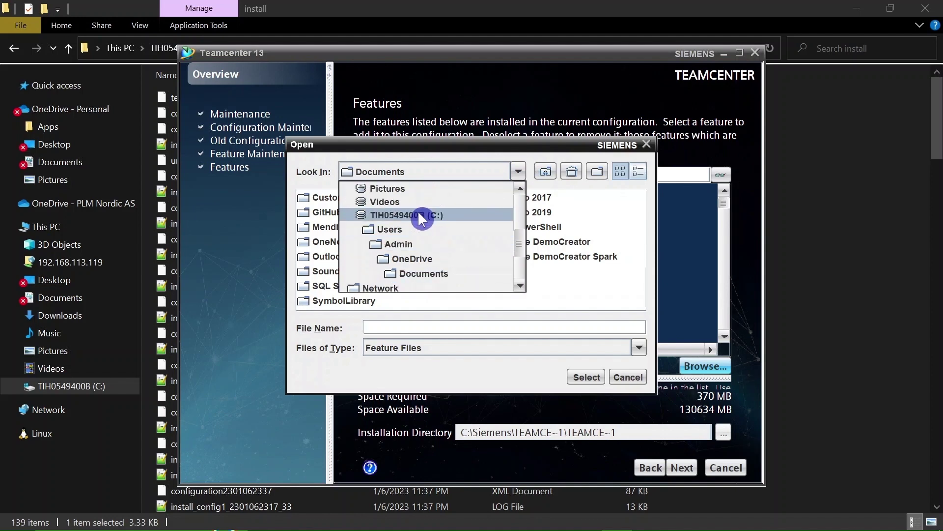
{"action": "left_click", "coordinate": [421, 216]}
{"action": "scroll", "coordinate": [420, 218], "scroll_direction": "down", "scroll_amount": 4}
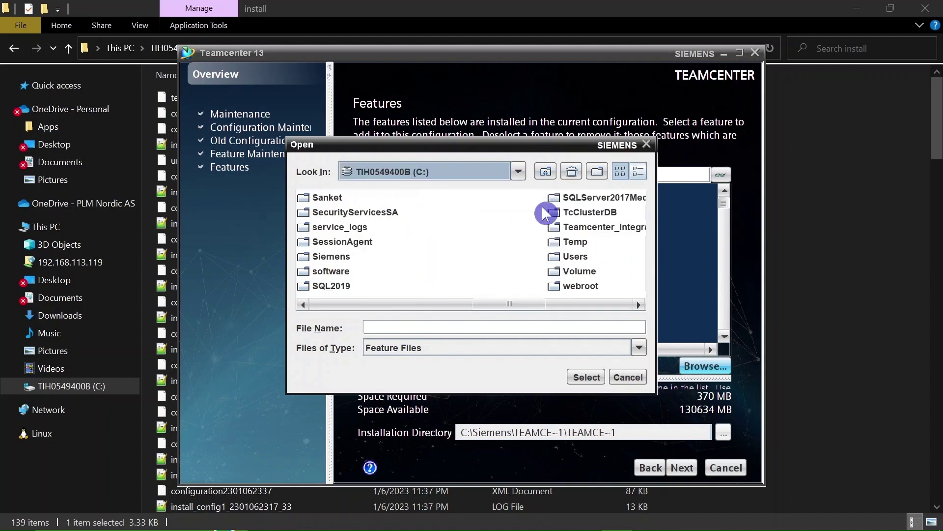
{"action": "double_click", "coordinate": [580, 231]}
{"action": "double_click", "coordinate": [408, 213]}
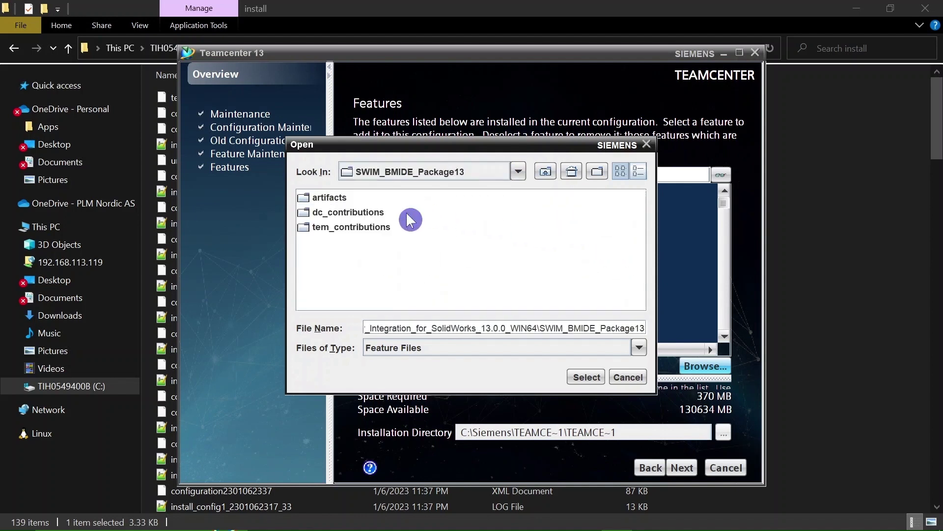
{"action": "double_click", "coordinate": [376, 229]}
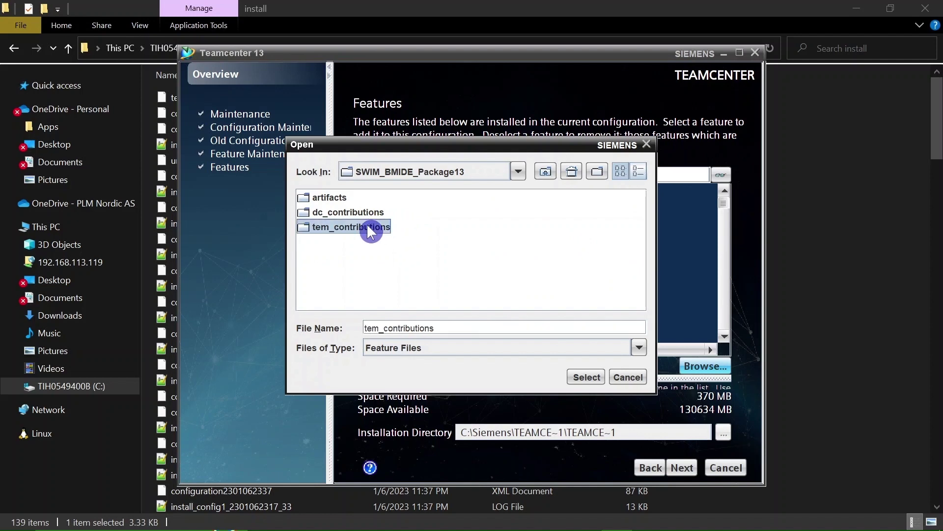
{"action": "left_click", "coordinate": [368, 217]}
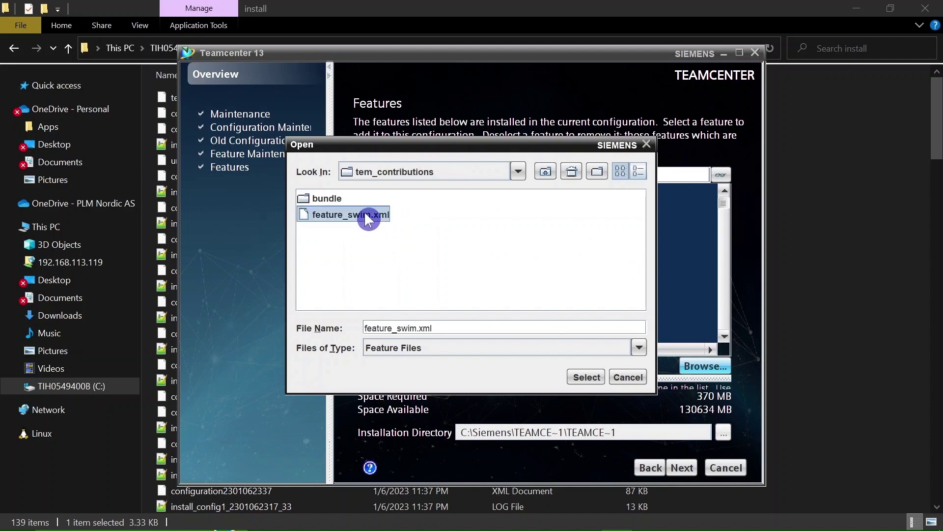
{"action": "left_click", "coordinate": [602, 376]}
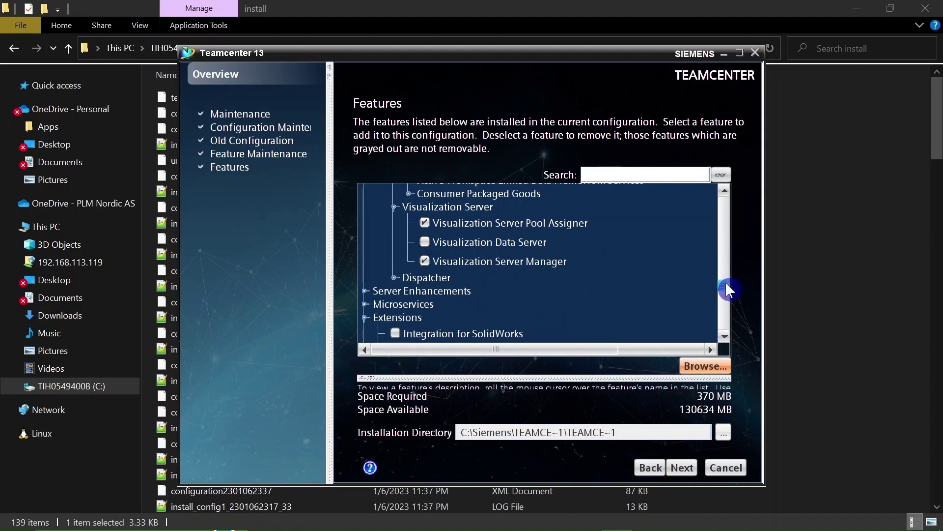
- Check Integration for SolidWorks under Extensions, enter the administrator password, and advance to Confirmation
{"action": "scroll", "coordinate": [726, 289], "scroll_direction": "down", "scroll_amount": 3}
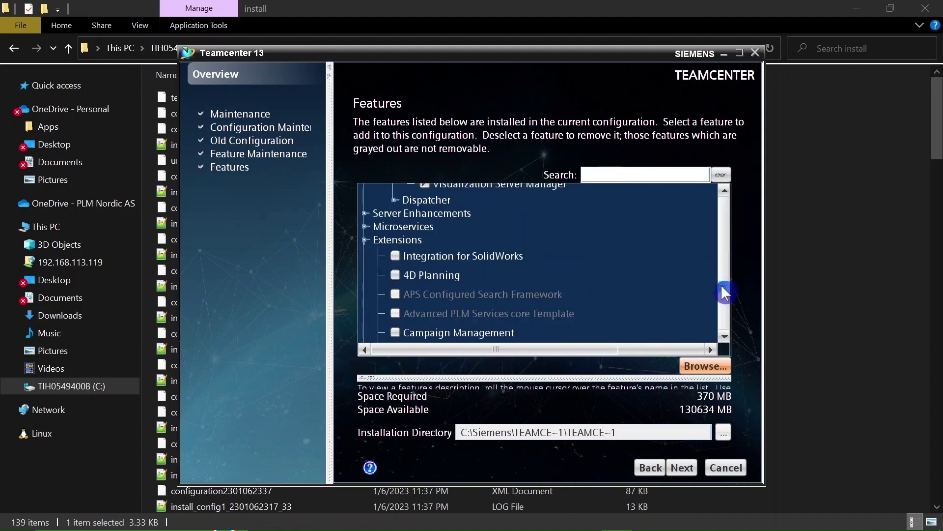
{"action": "left_click", "coordinate": [395, 254]}
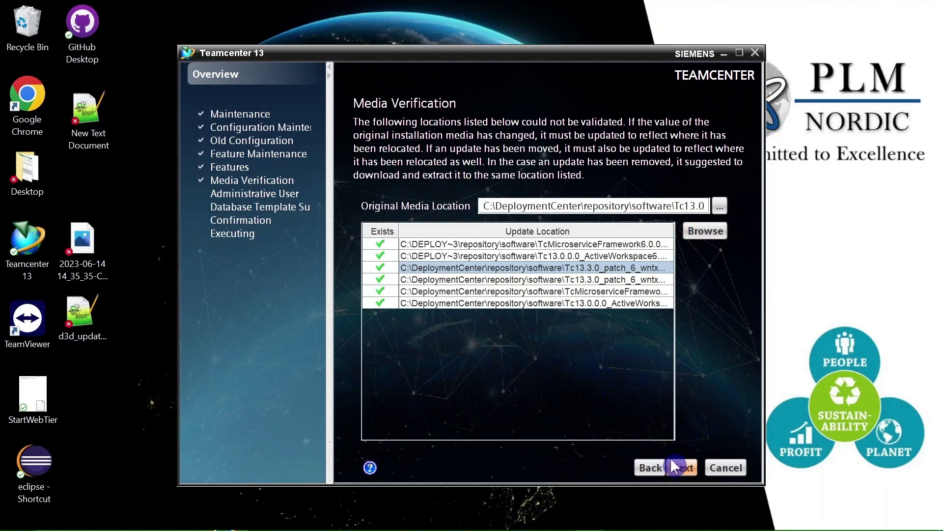
{"action": "left_click", "coordinate": [683, 465]}
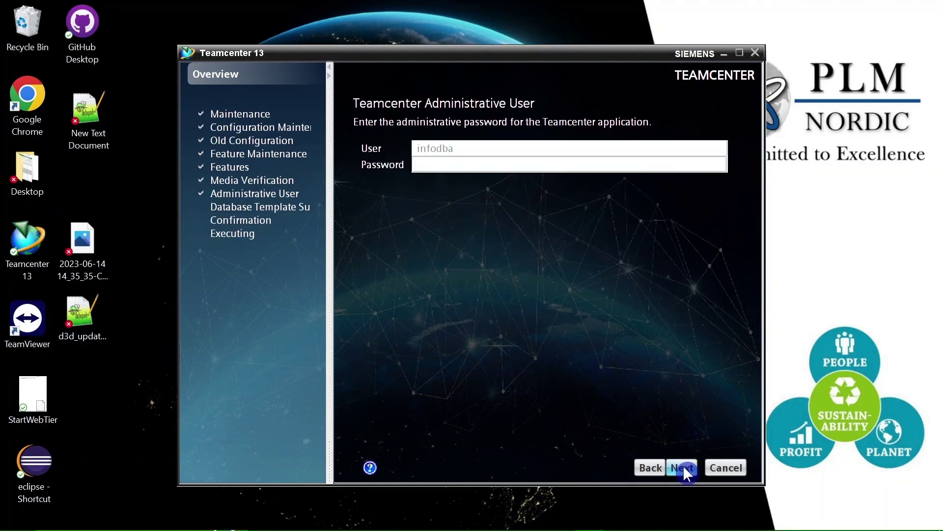
{"action": "left_click", "coordinate": [468, 166]}
{"action": "left_click", "coordinate": [683, 468]}
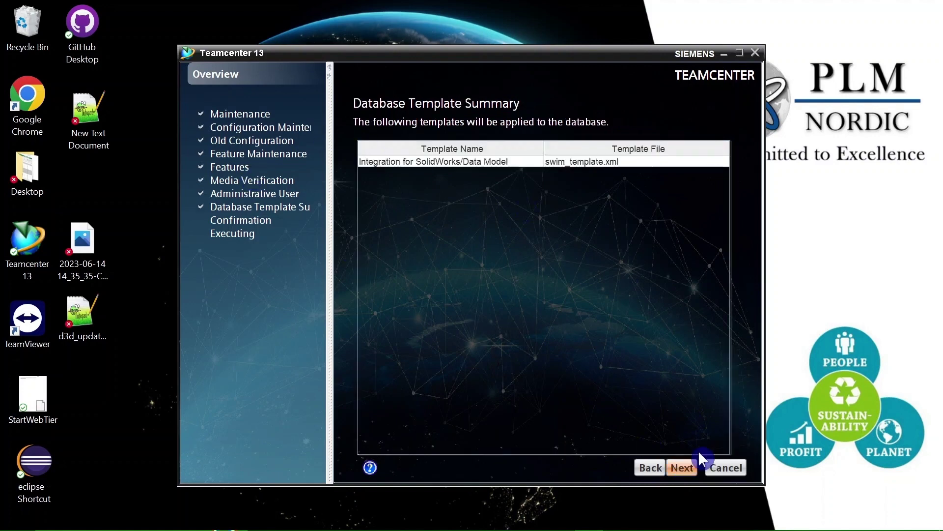
{"action": "left_click", "coordinate": [679, 465]}
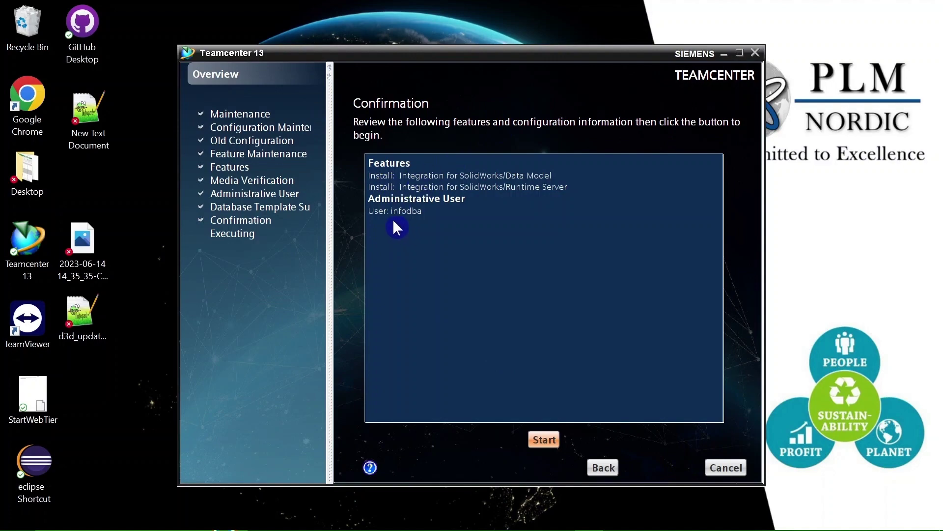
- Start installing the Integration for SolidWorks Data Model and Runtime Server features
{"action": "left_click", "coordinate": [544, 439]}
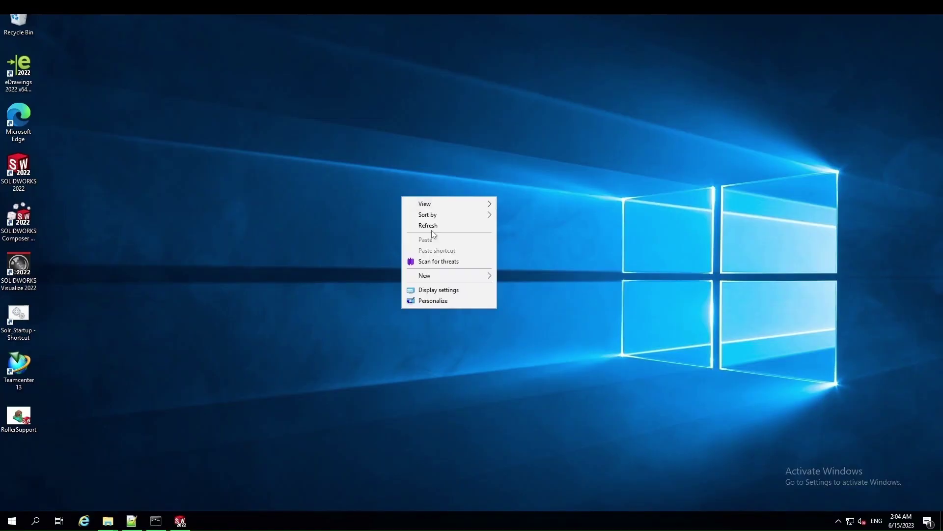
- Open Teamcenter_Integration_for_SolidWorks_13.0.3_WIN64 on the E: drive and launch swimsetup
{"action": "left_click", "coordinate": [382, 264]}
{"action": "mouse_move", "coordinate": [113, 525]}
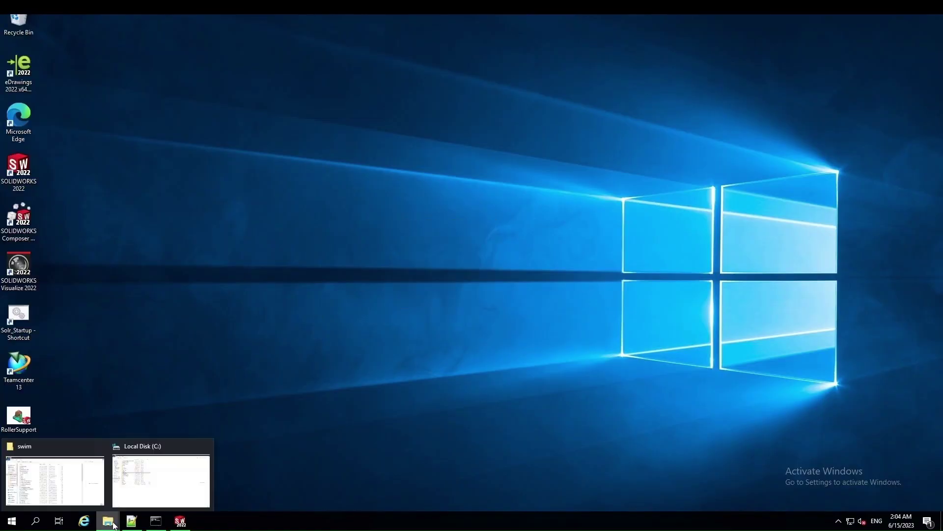
{"action": "left_click", "coordinate": [145, 488]}
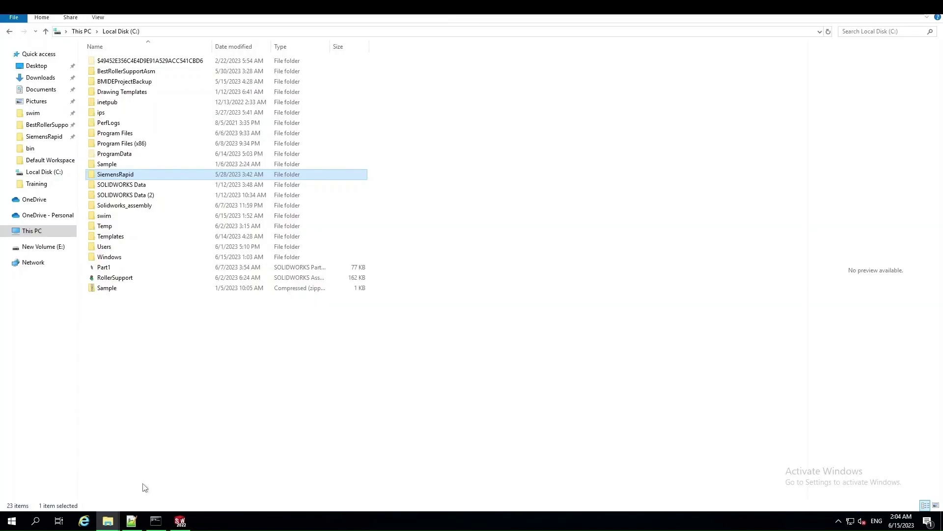
{"action": "left_click", "coordinate": [44, 251]}
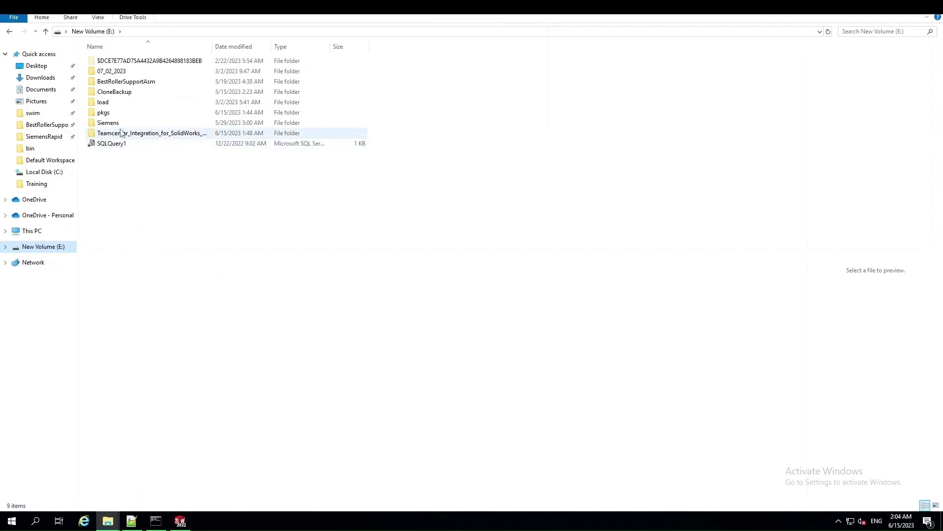
{"action": "double_click", "coordinate": [147, 133]}
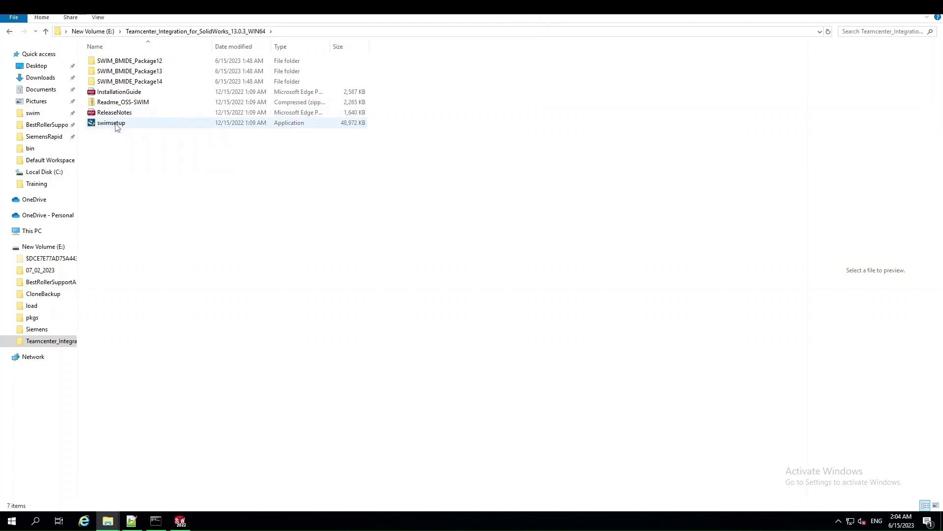
{"action": "double_click", "coordinate": [113, 123]}
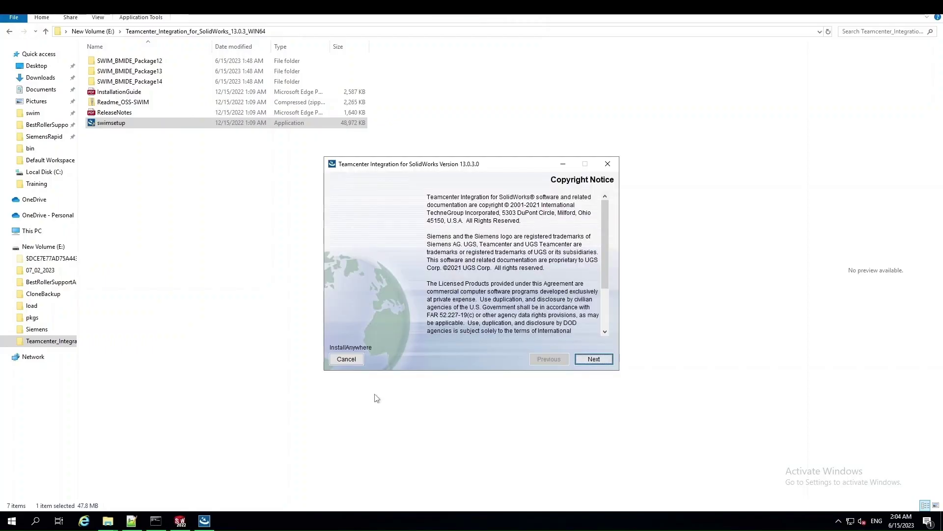
- Accept the copyright notice and introduction, keeping Teamcenter 13 and the Basic license level
{"action": "left_click", "coordinate": [594, 359]}
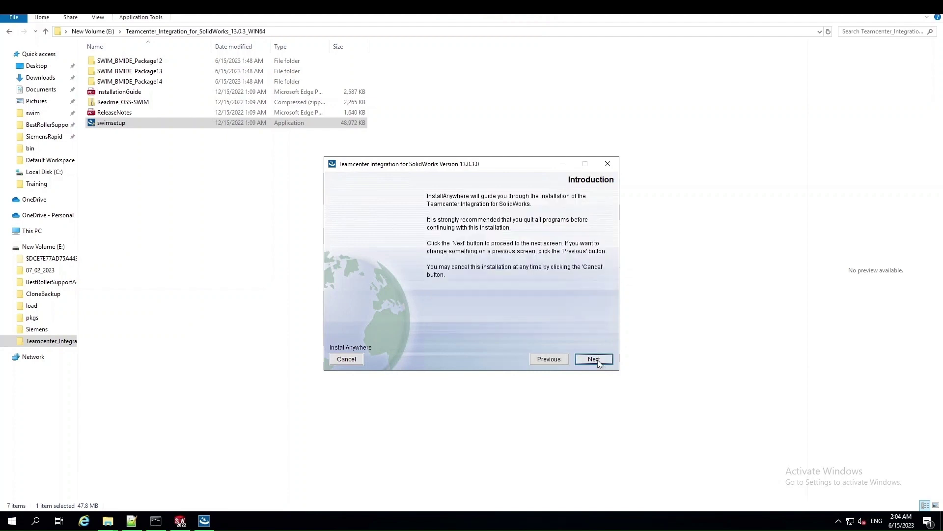
{"action": "left_click", "coordinate": [597, 362]}
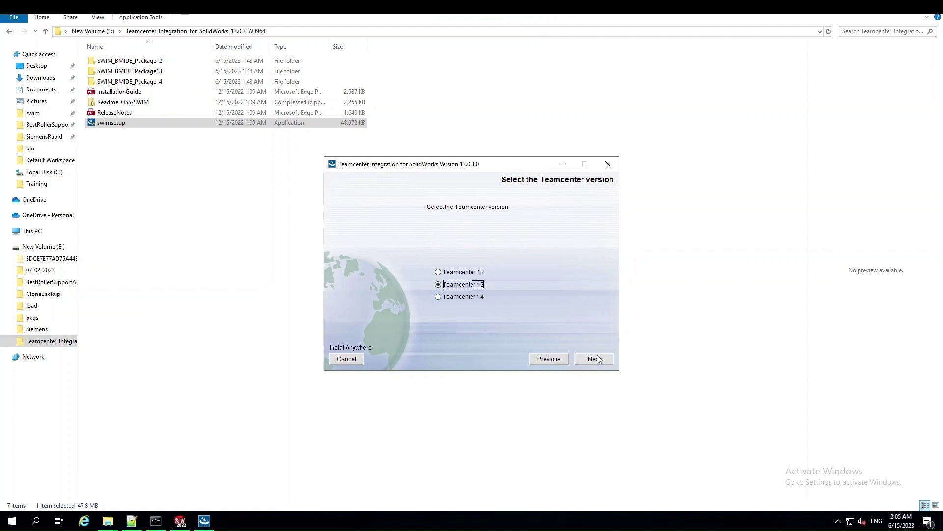
{"action": "left_click", "coordinate": [598, 362]}
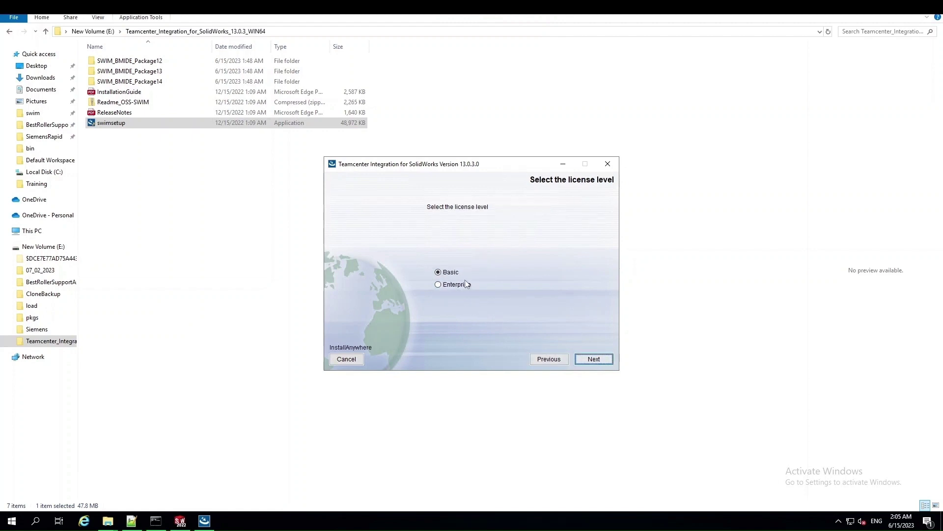
{"action": "left_click", "coordinate": [593, 359]}
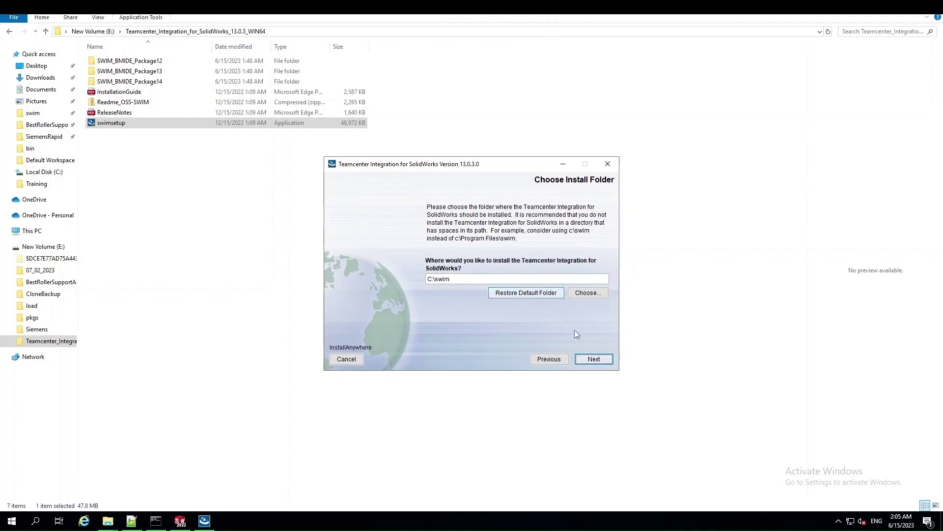
- Keep C:\swim as the install folder and the default program-group shortcut location
{"action": "left_click", "coordinate": [594, 360]}
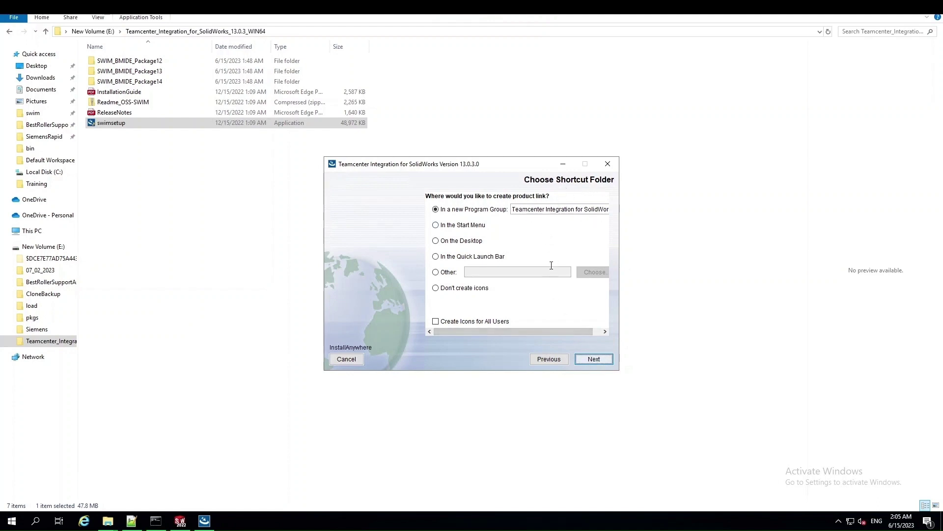
{"action": "left_click", "coordinate": [594, 360]}
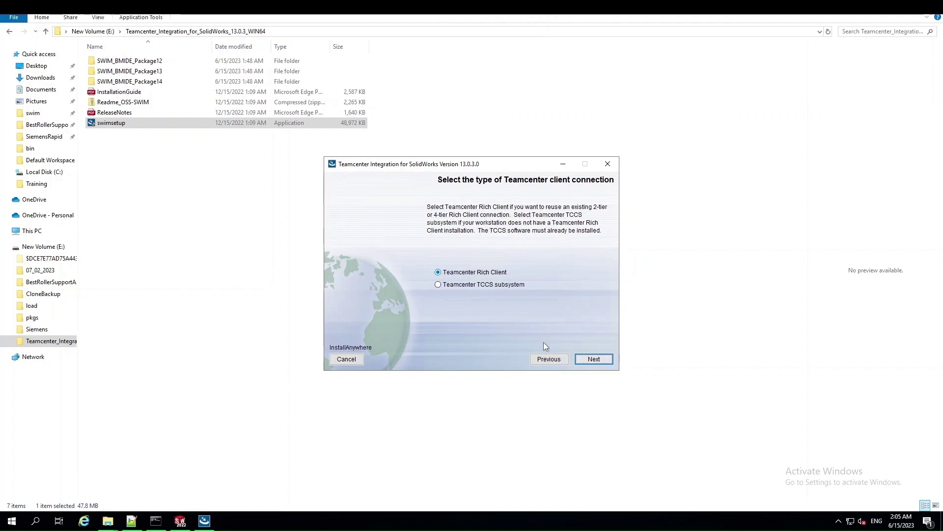
- Choose the Rich Client connection and set C:\SiemensRapid\Teamcenter13\portal as its folder
{"action": "left_click", "coordinate": [595, 360]}
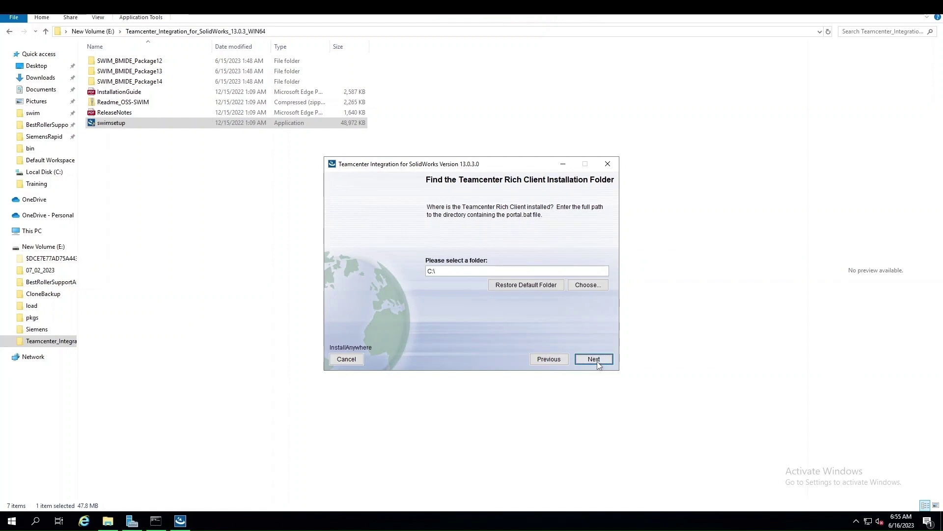
{"action": "left_click", "coordinate": [588, 286]}
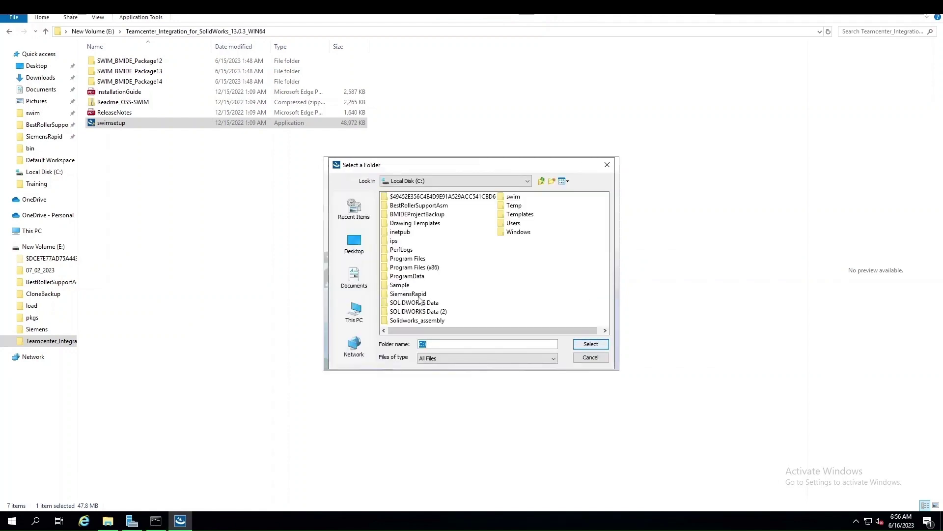
{"action": "left_click", "coordinate": [417, 295]}
{"action": "double_click", "coordinate": [418, 295]}
{"action": "double_click", "coordinate": [419, 312]}
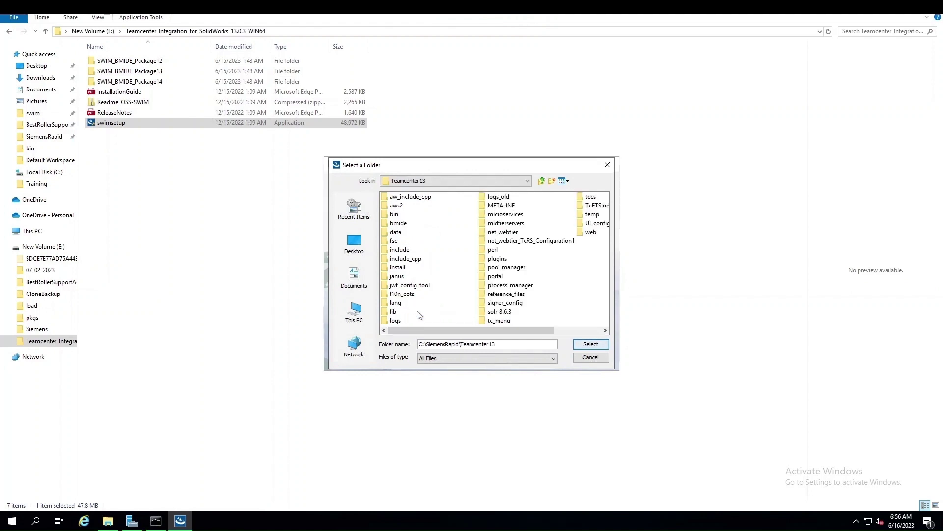
{"action": "double_click", "coordinate": [497, 276]}
{"action": "left_click", "coordinate": [596, 345]}
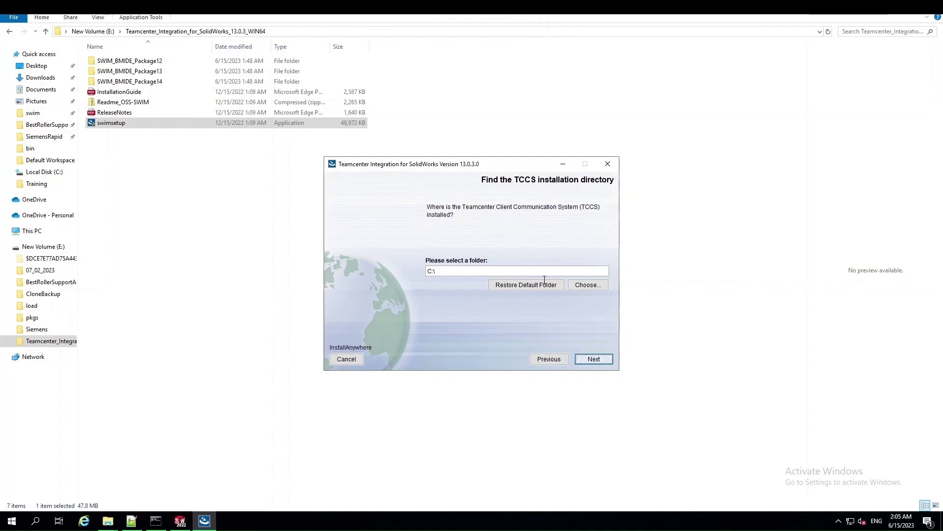
- Set C:\SiemensRapid\Teamcenter13\tccs as the TCCS directory
{"action": "left_click", "coordinate": [575, 285]}
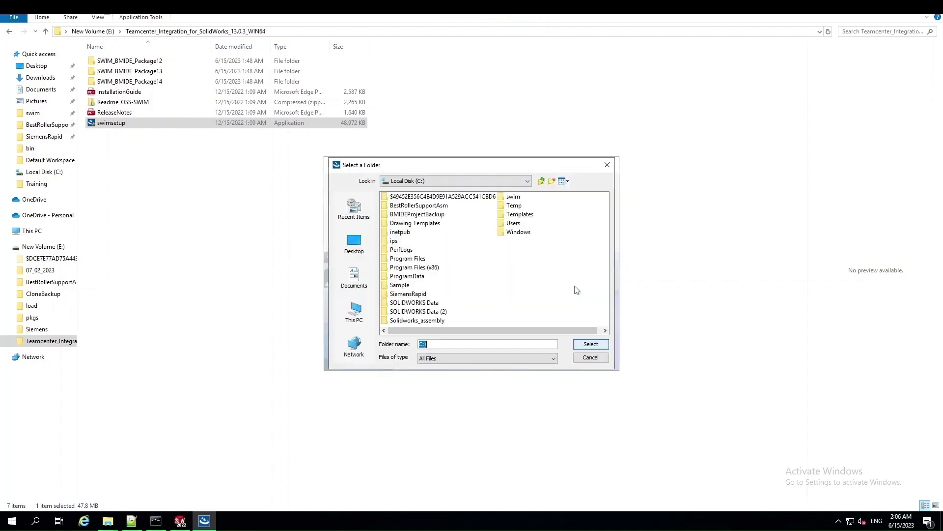
{"action": "left_click", "coordinate": [420, 295]}
{"action": "double_click", "coordinate": [420, 295]}
{"action": "double_click", "coordinate": [421, 313]}
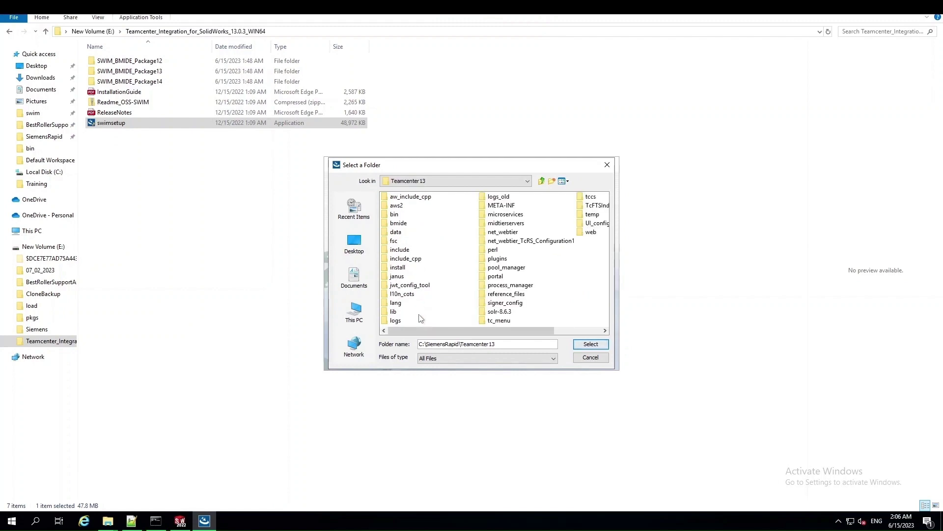
{"action": "left_click", "coordinate": [592, 199]}
{"action": "left_click", "coordinate": [591, 344]}
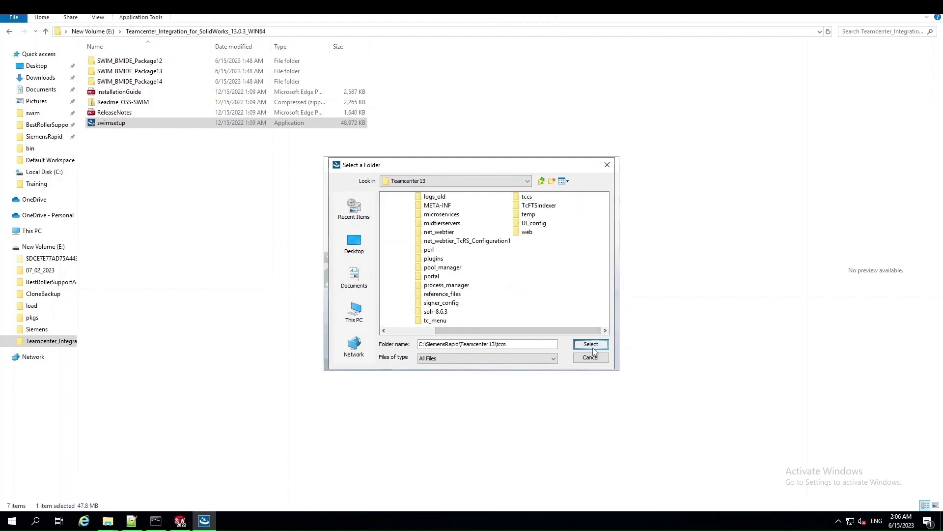
{"action": "left_click", "coordinate": [592, 354]}
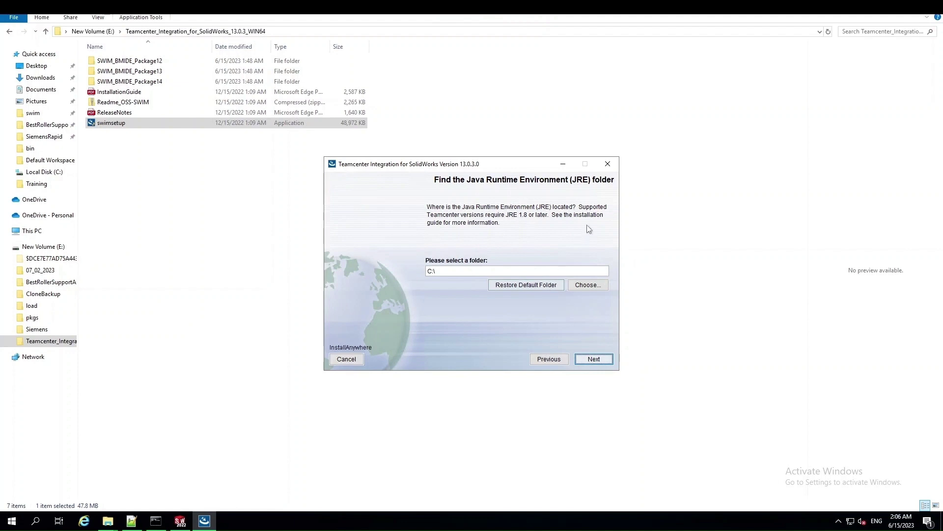
- Set Program Files\Amazon Corretto\jdk11.0.14_10 as the Java runtime folder
{"action": "left_click", "coordinate": [589, 285]}
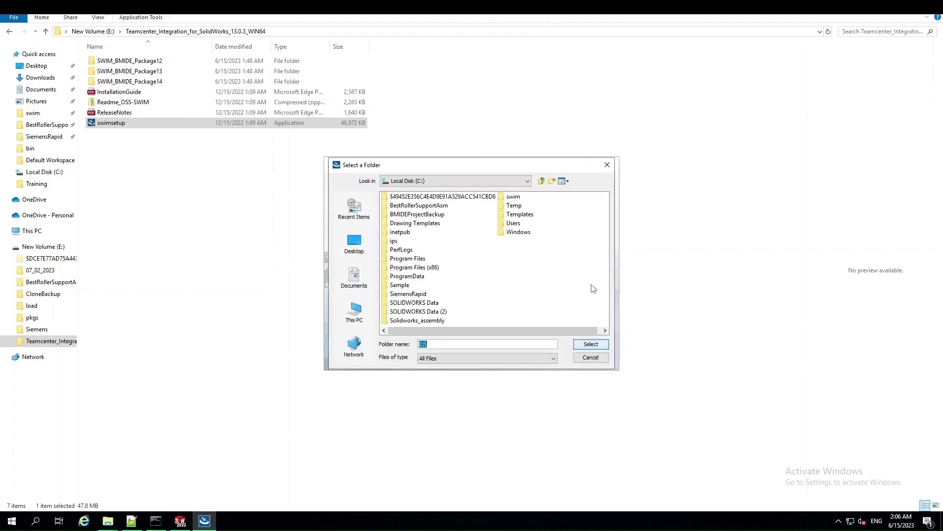
{"action": "left_click", "coordinate": [407, 259]}
{"action": "double_click", "coordinate": [408, 259]}
{"action": "double_click", "coordinate": [411, 206]}
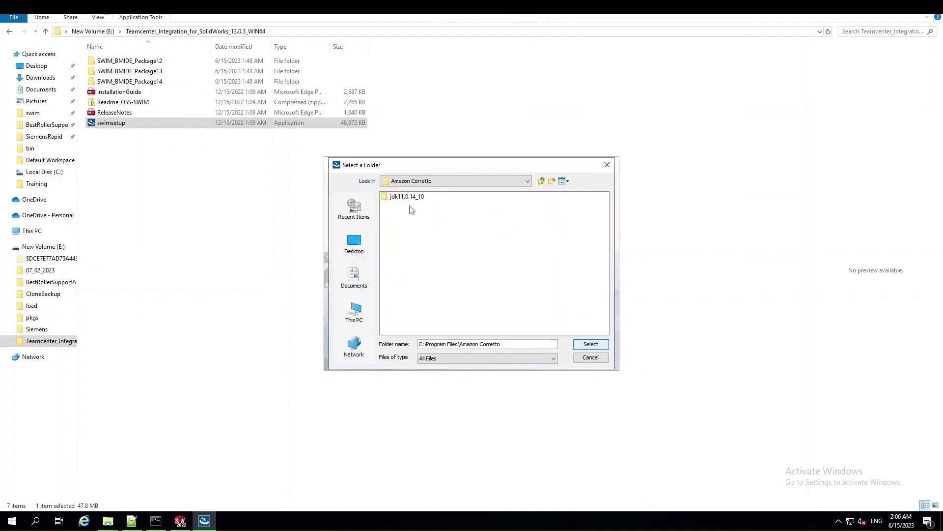
{"action": "left_click", "coordinate": [406, 197]}
{"action": "double_click", "coordinate": [405, 197]}
{"action": "left_click", "coordinate": [591, 344]}
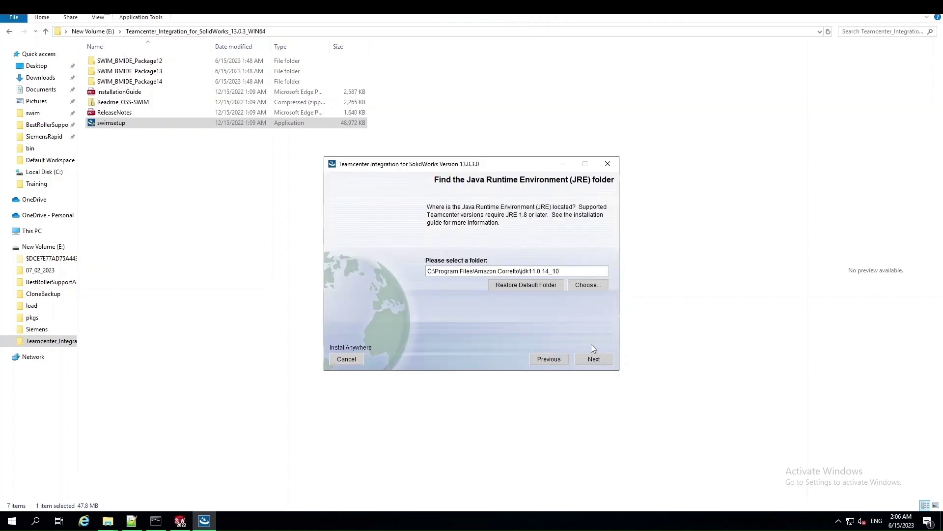
{"action": "left_click", "coordinate": [594, 360]}
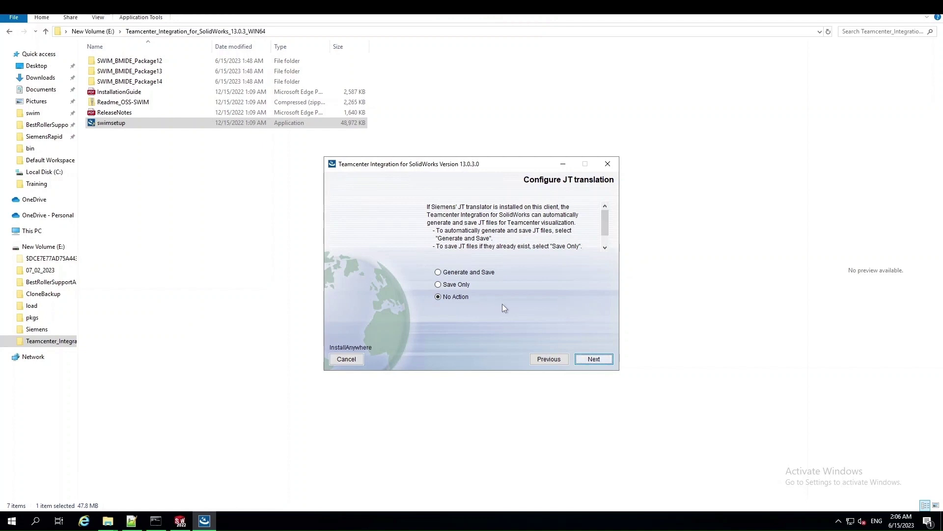
- Leave JT translation at No Action and move on to Toolbox management settings
{"action": "left_click", "coordinate": [594, 359]}
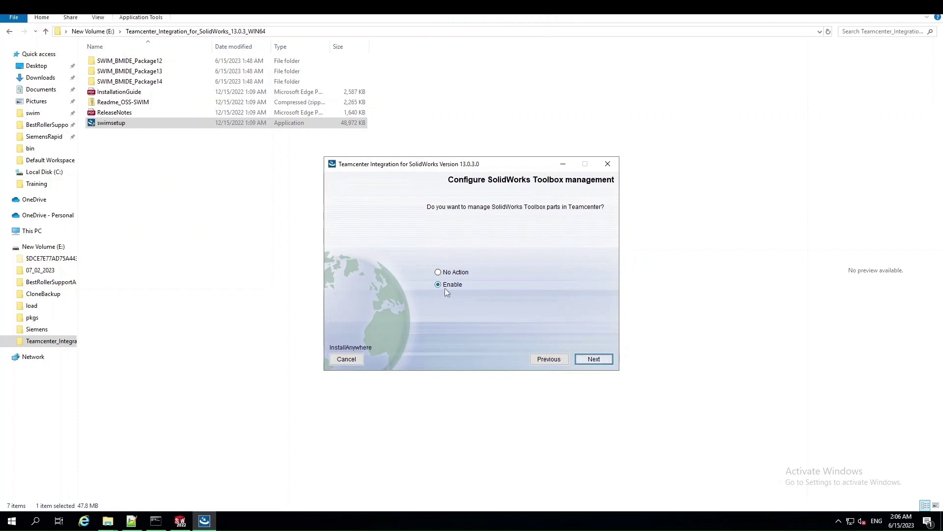
- Keep Toolbox management enabled with C:\SOLIDWORKS Data (2)\ as the Toolbox directory, leaving Multi-Site ownership transfer at No
{"action": "left_click", "coordinate": [607, 363]}
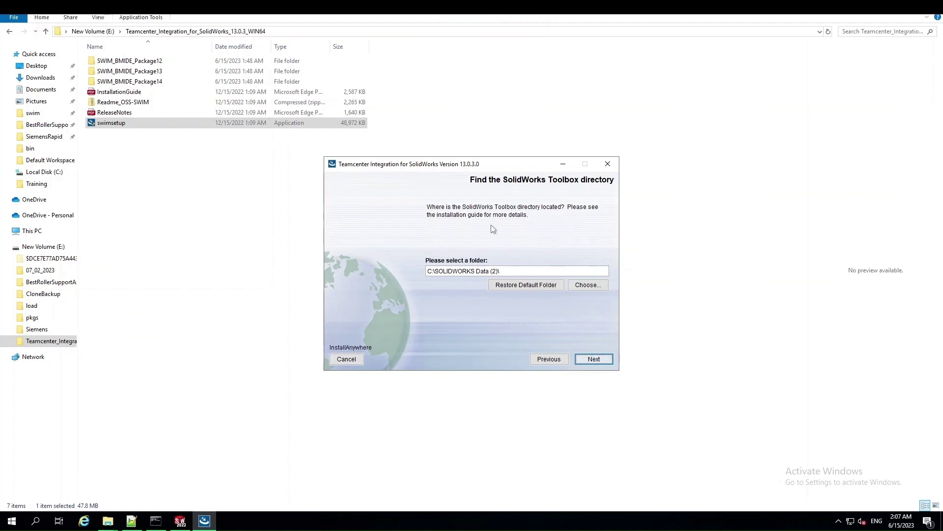
{"action": "left_click", "coordinate": [594, 359]}
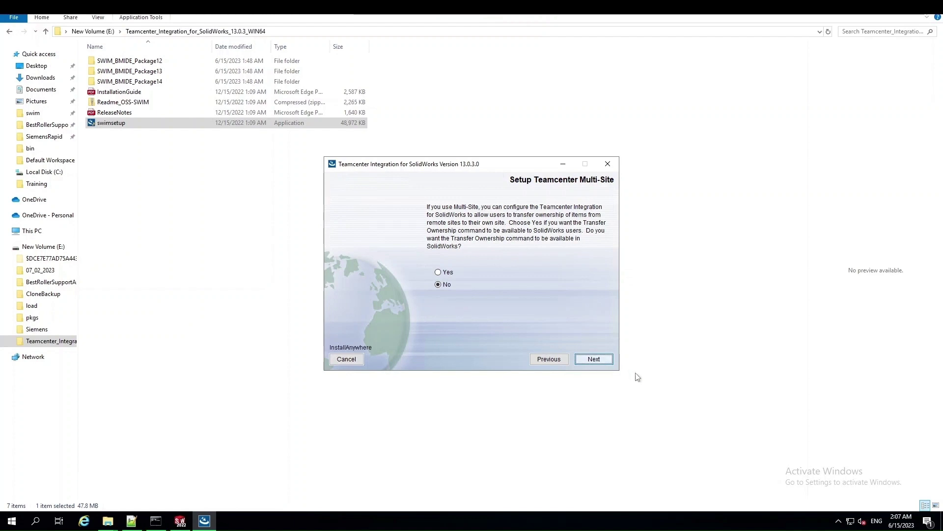
- Continue past Multi-Site and review the Pre-Installation Summary of folders, JRE, JT and disk space
{"action": "left_click", "coordinate": [594, 359]}
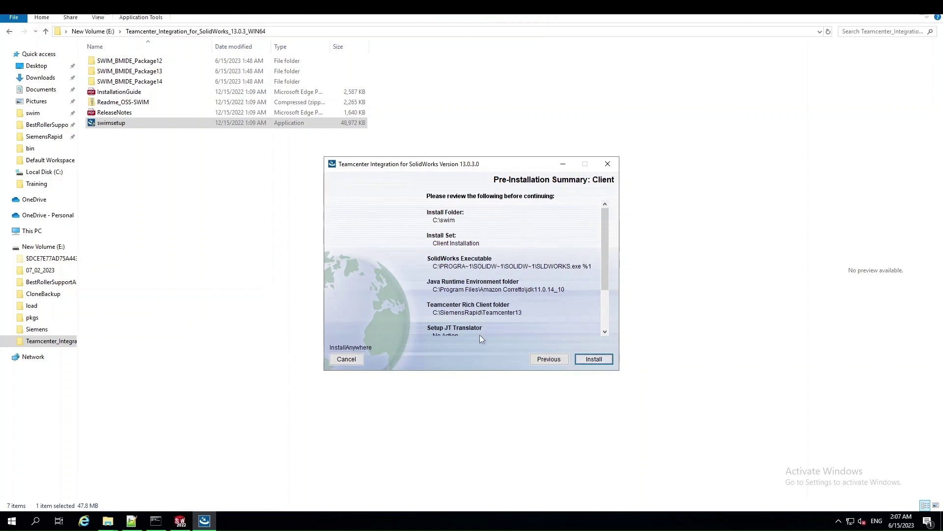
{"action": "left_click_drag", "start_coordinate": [605, 273], "coordinate": [551, 344]}
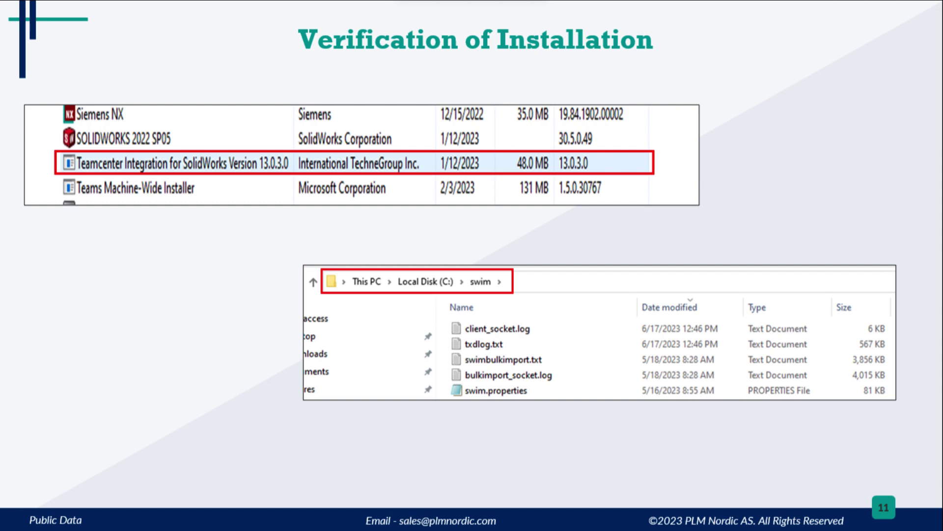
- Advance to slide 12, Post Installation Steps, on attribute mapping and swim.xml/swim.properties
{"action": "key", "text": "Right"}
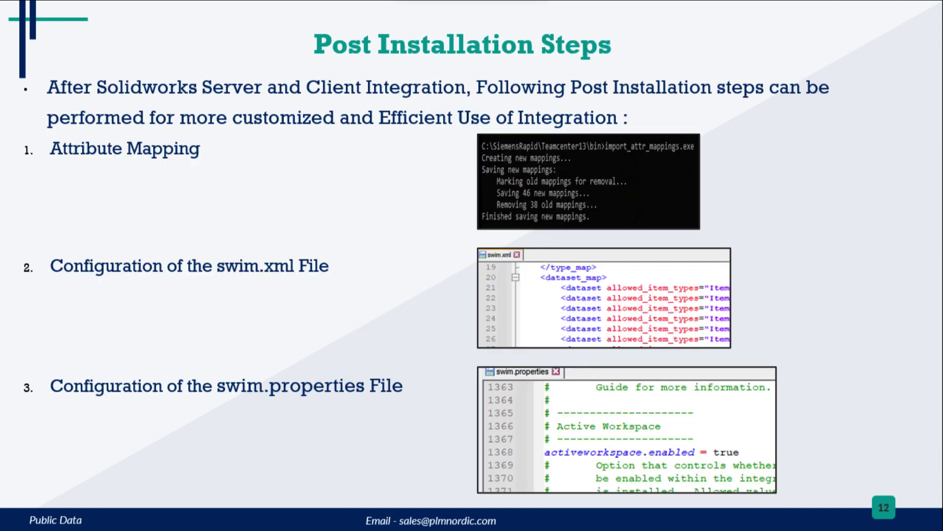